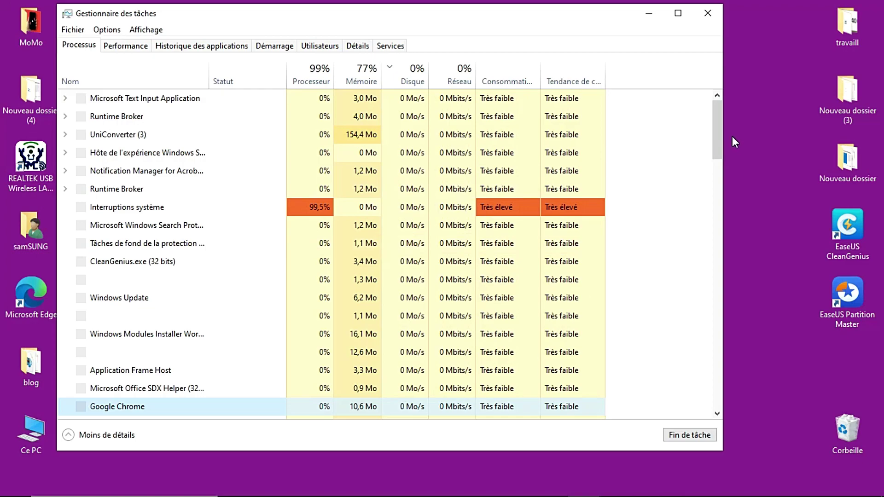
# Look through the running processes for disk usage and show the available actions for a background process.
pyautogui.moveTo(719, 131)
pyautogui.mouseDown()
pyautogui.moveTo(721, 147)
pyautogui.moveTo(720, 118)
pyautogui.moveTo(719, 135)
pyautogui.mouseUp()
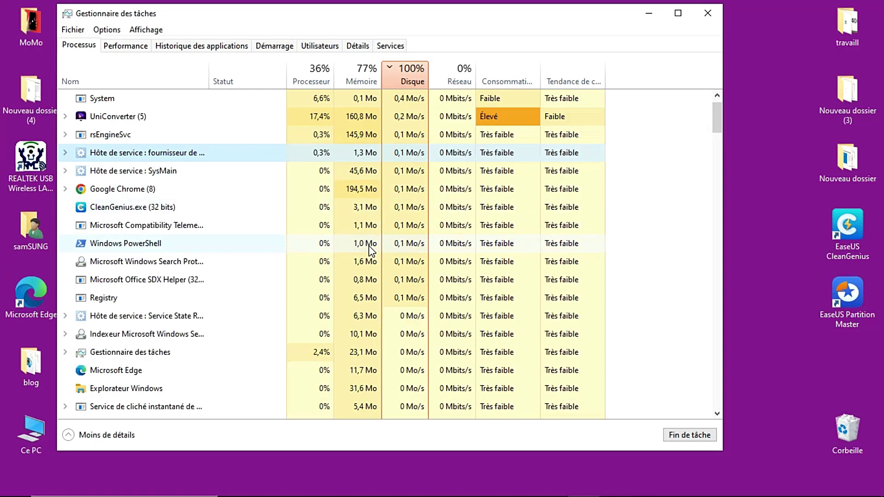
pyautogui.click(382, 208)
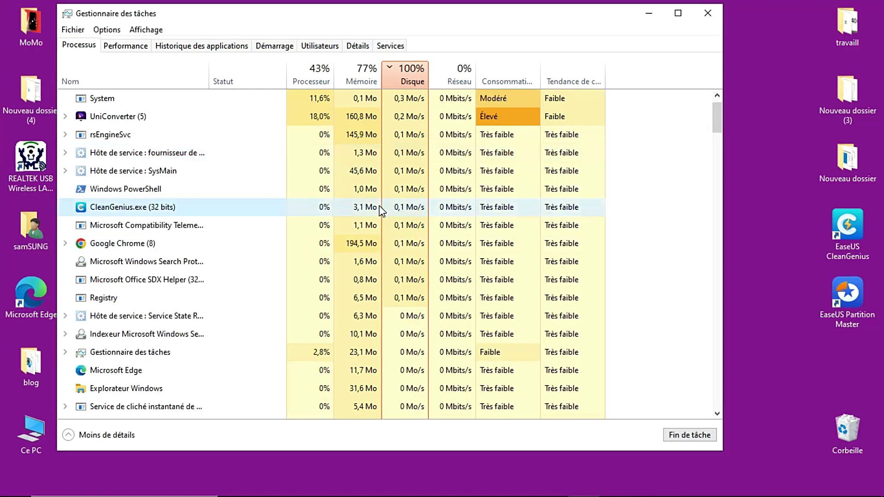
pyautogui.click(363, 264)
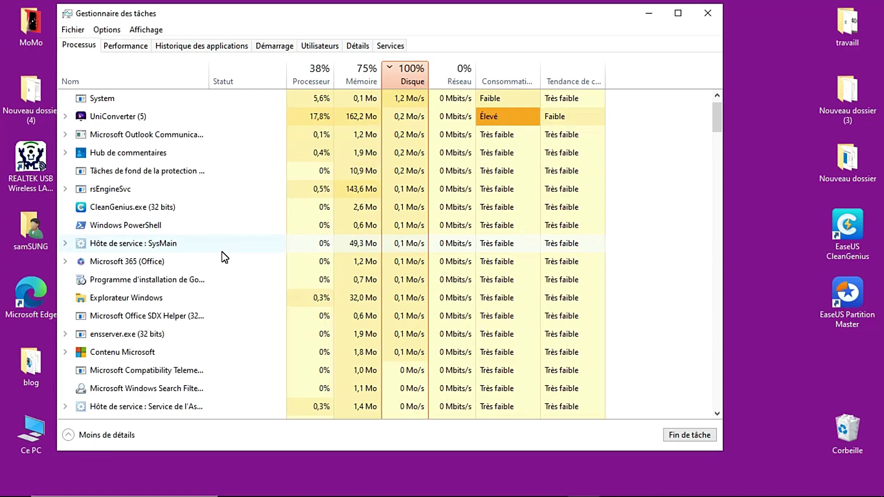
pyautogui.moveTo(717, 115); pyautogui.dragTo(716, 184)
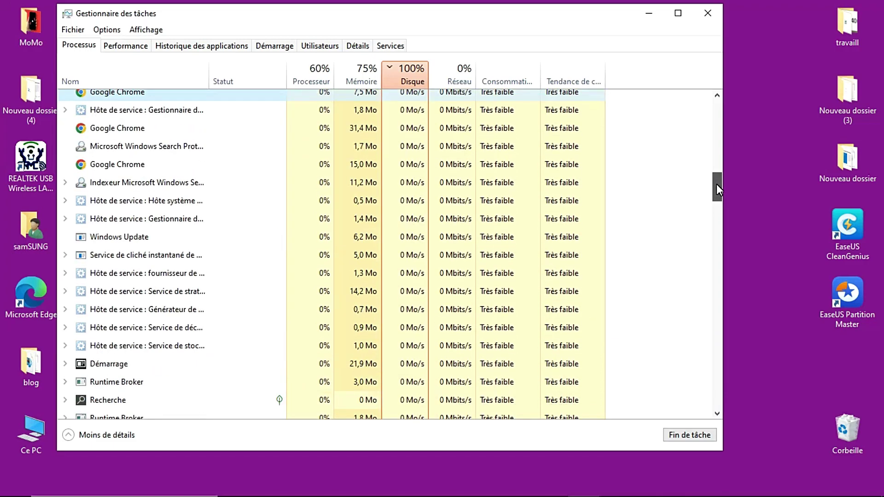
pyautogui.click(206, 134)
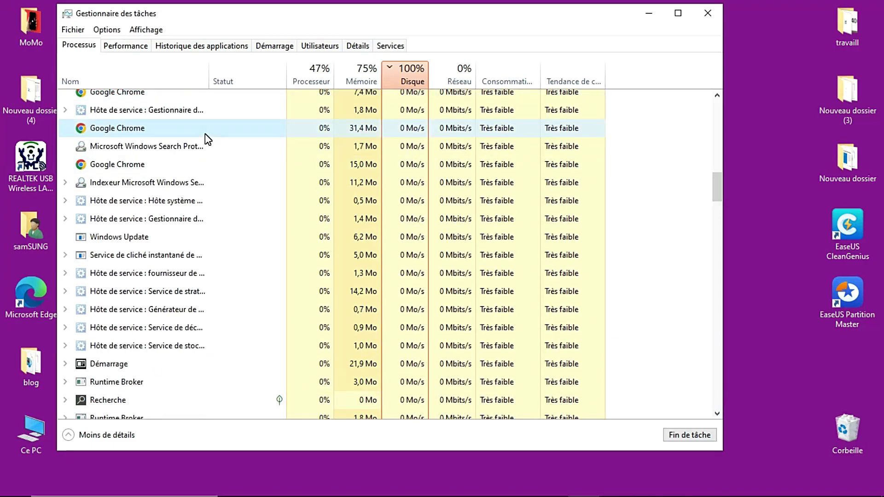
pyautogui.rightClick(200, 103)
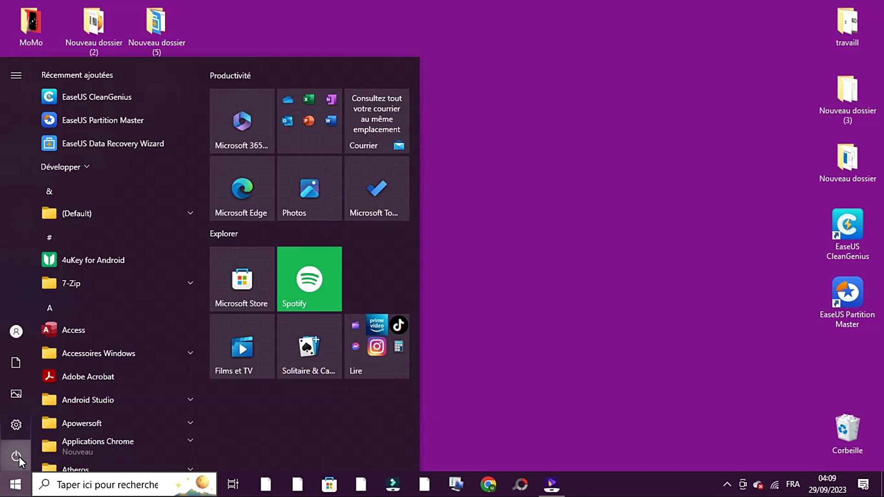
# Show the computer's power options.
pyautogui.click(16, 456)
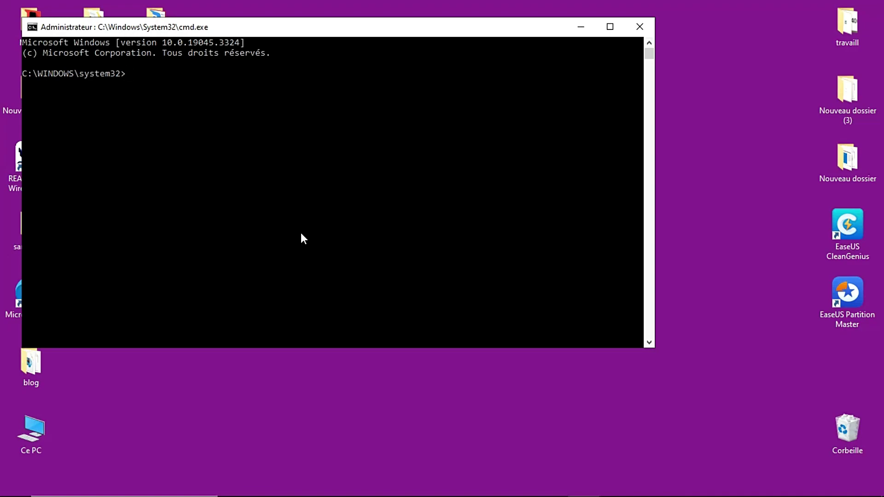
# Run attrib C:*.* /d /s -h -r -s in the administrator Command Prompt to clear file attributes.
pyautogui.moveTo(260, 26); pyautogui.dragTo(301, 12)
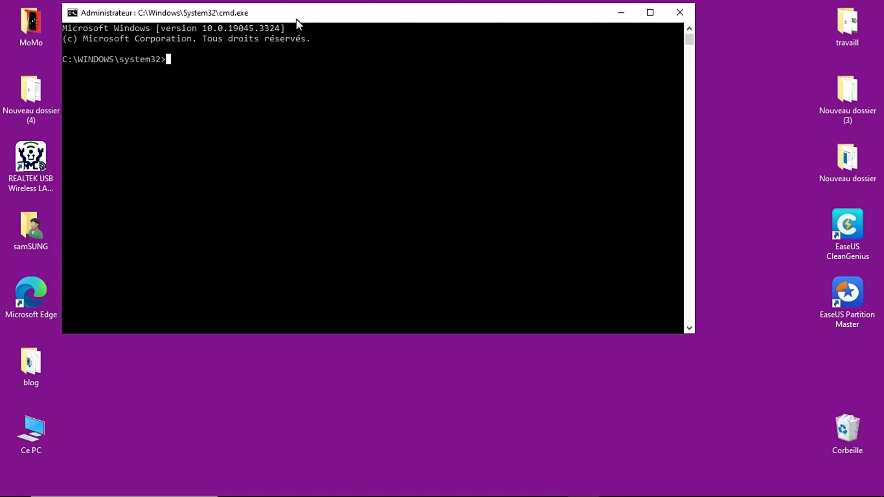
pyautogui.write('attrib C:*.* /d /s -h -r -s')
pyautogui.press('Return')
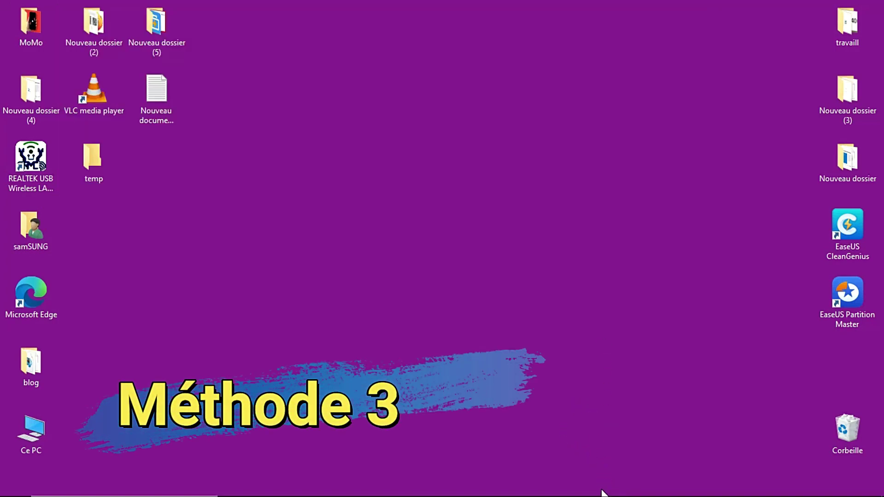
# Open the Task Manager (Gestionnaire des tâches).
pyautogui.rightClick(595, 482)
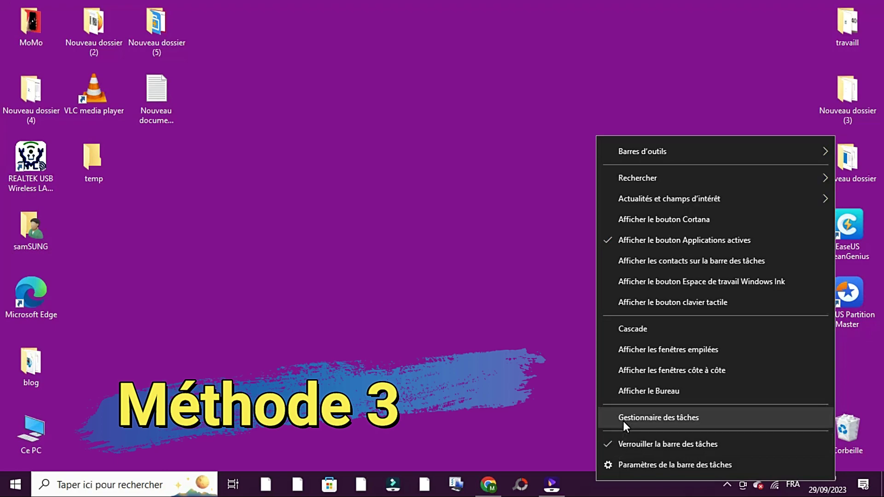
pyautogui.click(624, 420)
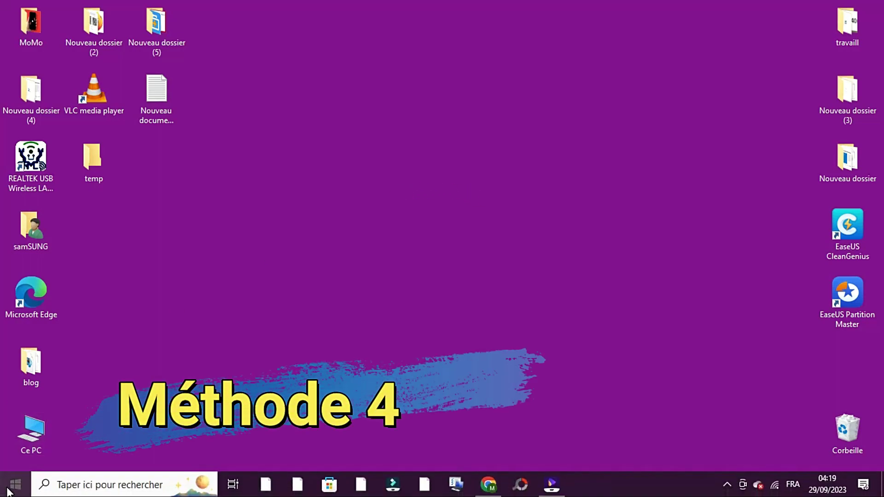
# Resume the paused Windows updates under Mise à jour et sécurité in Windows Settings.
pyautogui.click(13, 487)
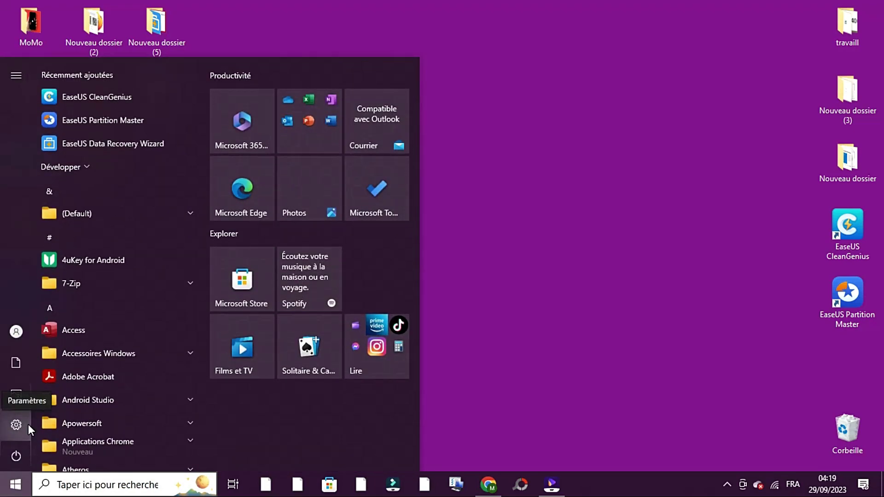
pyautogui.click(16, 425)
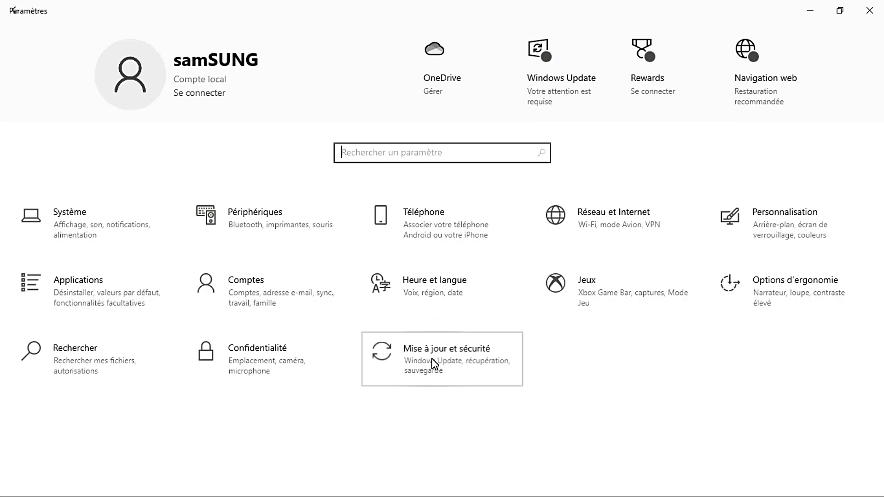
pyautogui.click(433, 363)
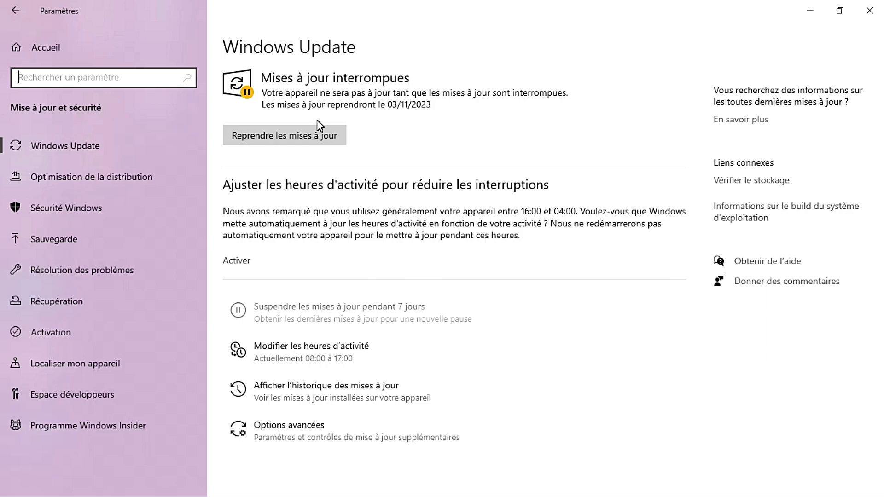
pyautogui.click(318, 134)
pyautogui.click(317, 130)
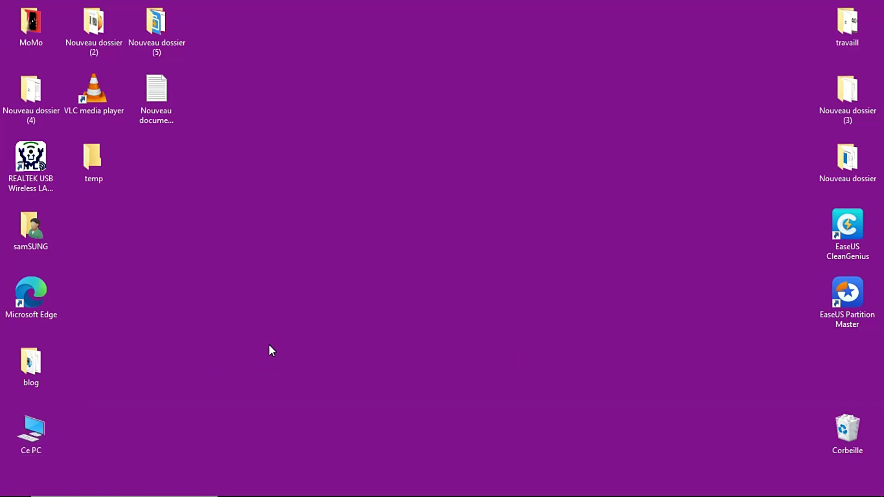
# Start disk cleanup (Nettoyage de disque) for Disque local (C:) from its properties in File Explorer.
pyautogui.press('super+e')
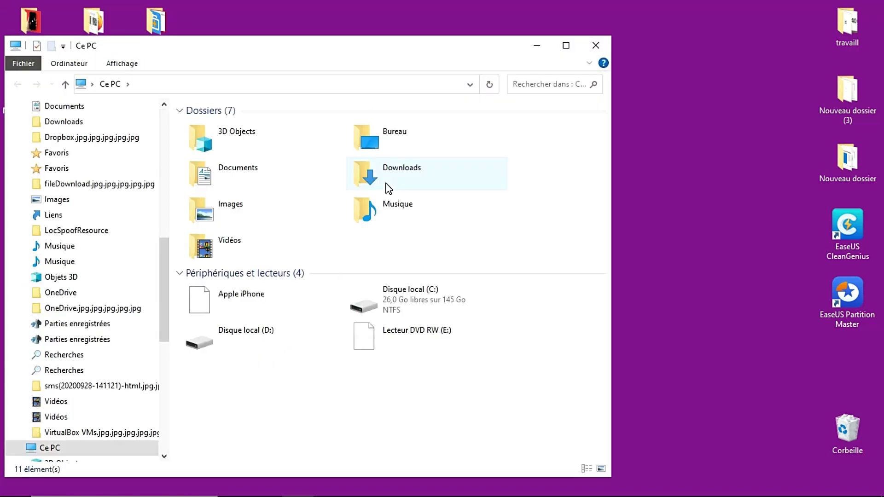
pyautogui.click(431, 299)
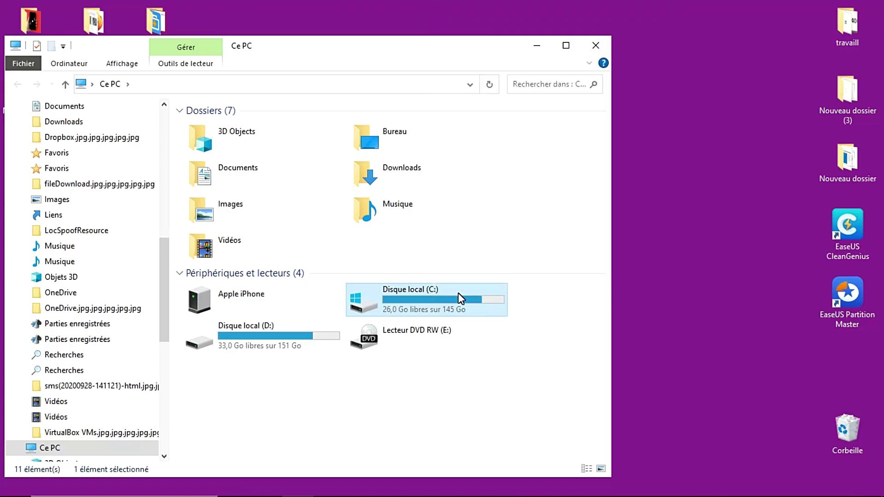
pyautogui.hotkey('alt', 'Return')
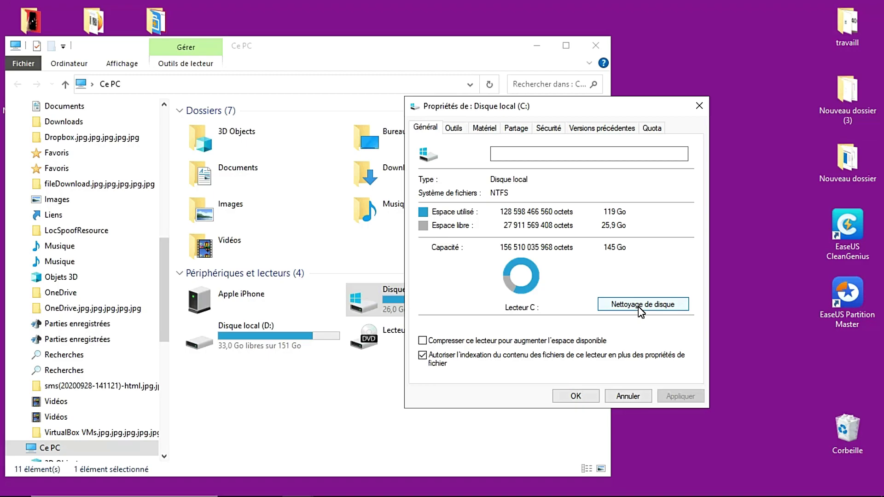
pyautogui.click(639, 304)
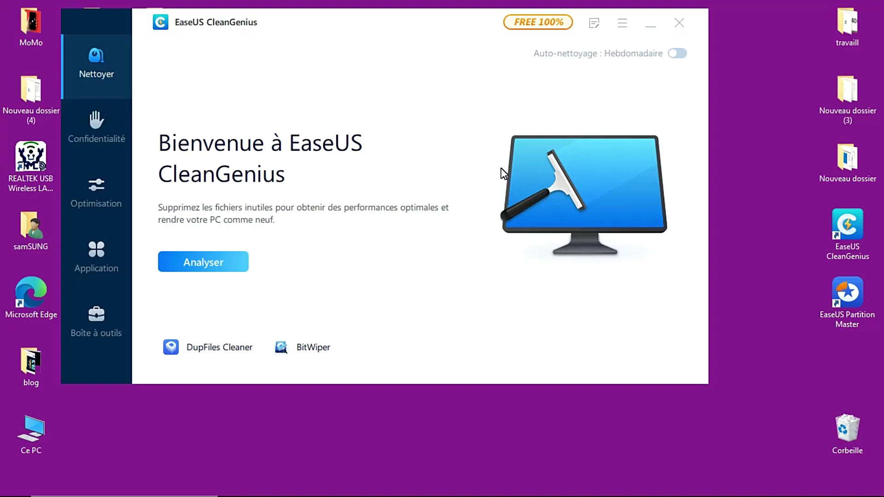
# In EaseUS CleanGenius, analyse the PC for junk files and invalid registry entries, review the list and clean the preselected items.
pyautogui.click(227, 267)
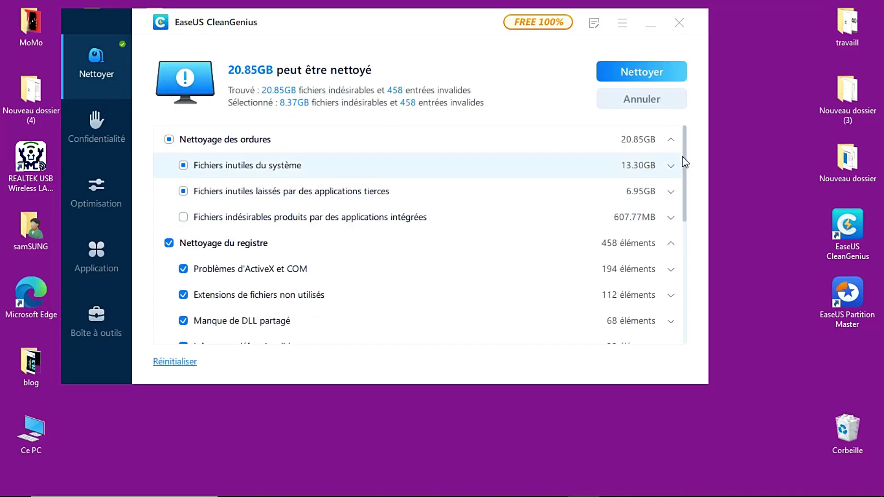
pyautogui.moveTo(685, 148); pyautogui.dragTo(684, 304)
pyautogui.scroll(5, 695, 194)
pyautogui.scroll(3, 690, 135)
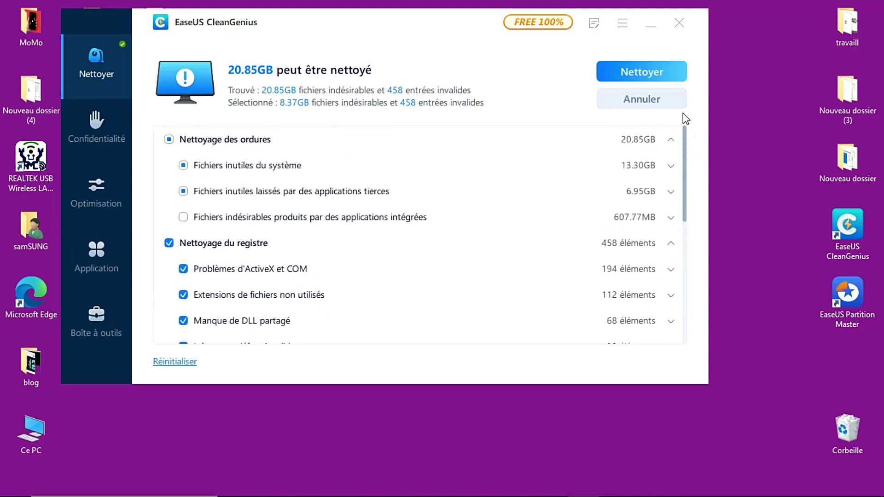
pyautogui.click(639, 73)
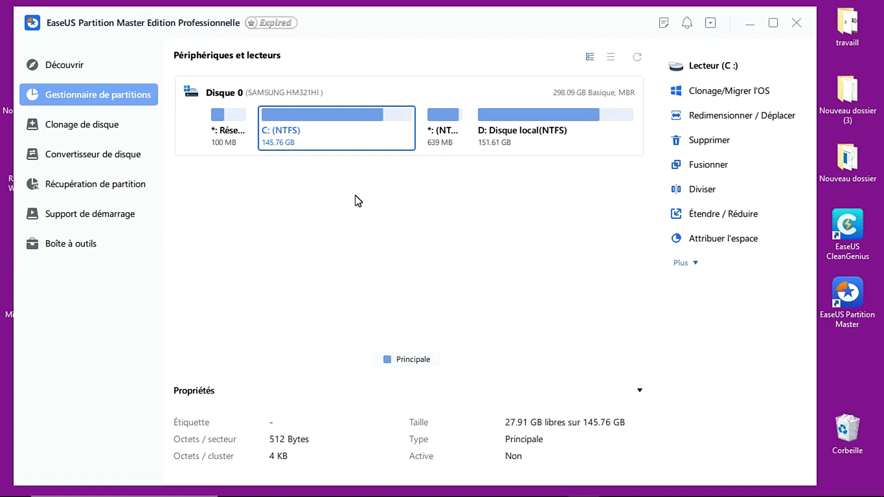
# In EaseUS Partition Master, extend partition C: on Disque 0 to 154.69 GB and apply the queued layout adjustment.
pyautogui.rightClick(354, 135)
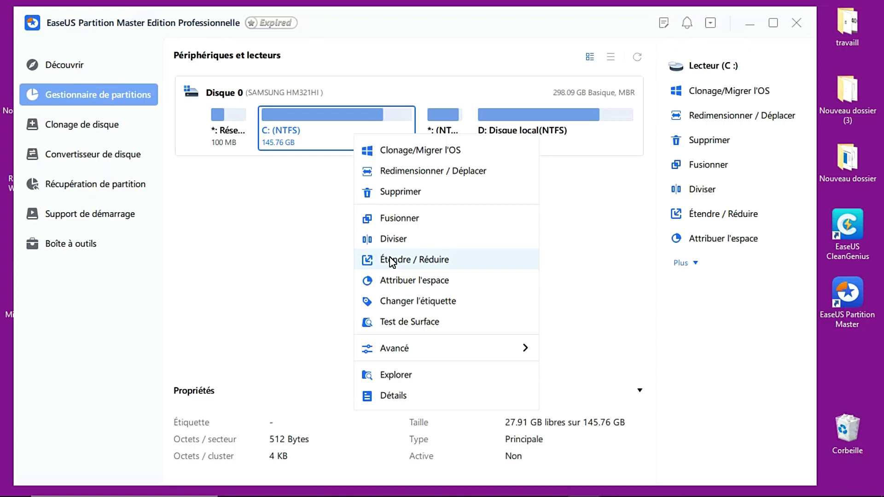
pyautogui.click(426, 261)
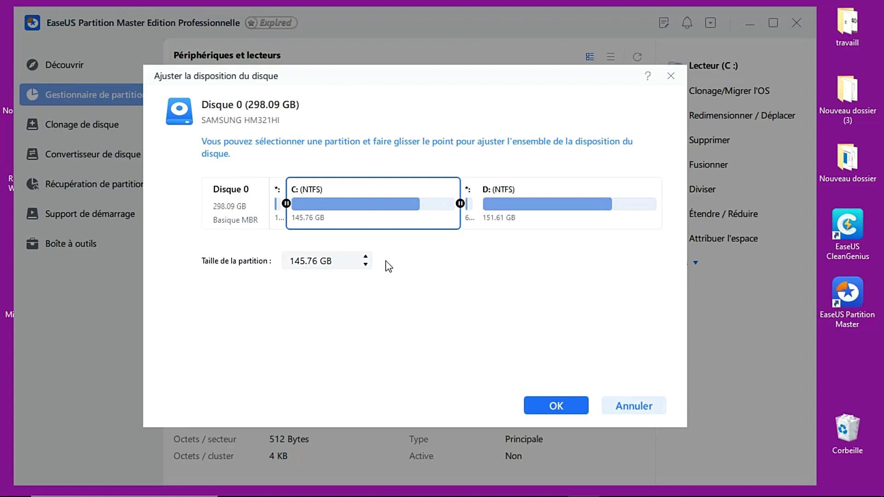
pyautogui.click(366, 258)
pyautogui.click(366, 257)
pyautogui.click(366, 258)
pyautogui.click(366, 257)
pyautogui.click(366, 258)
pyautogui.click(554, 410)
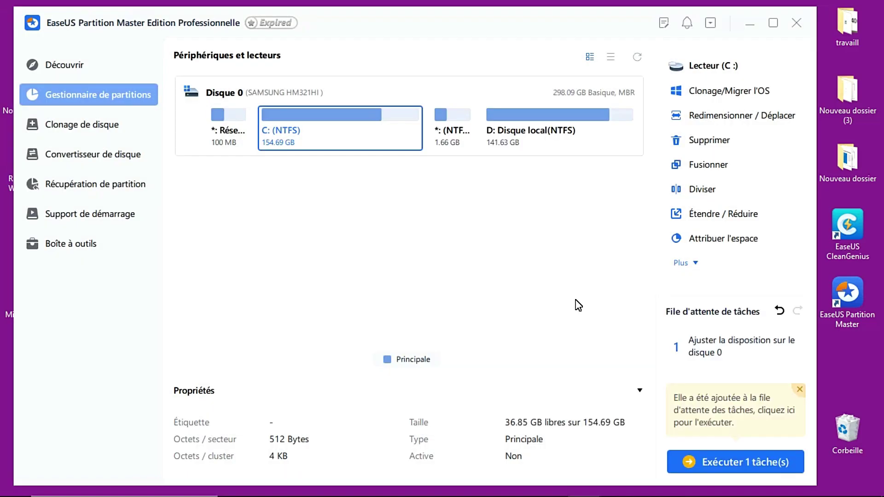
pyautogui.click(738, 469)
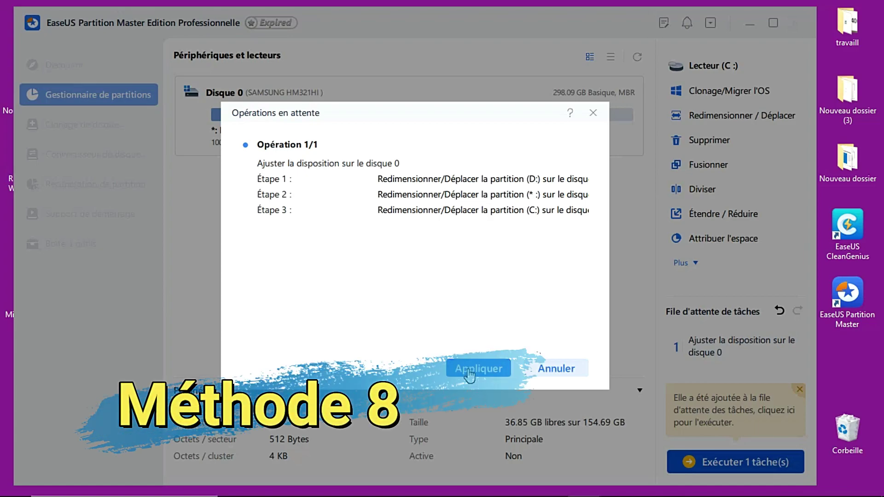
pyautogui.click(468, 370)
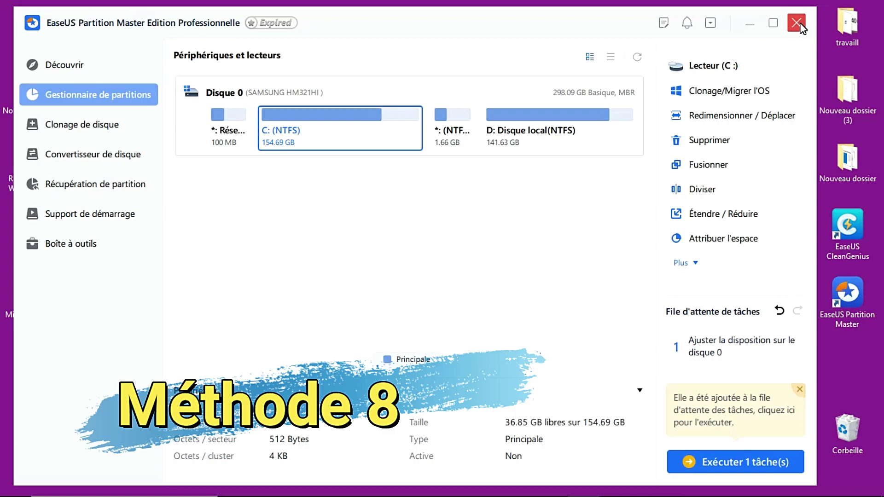